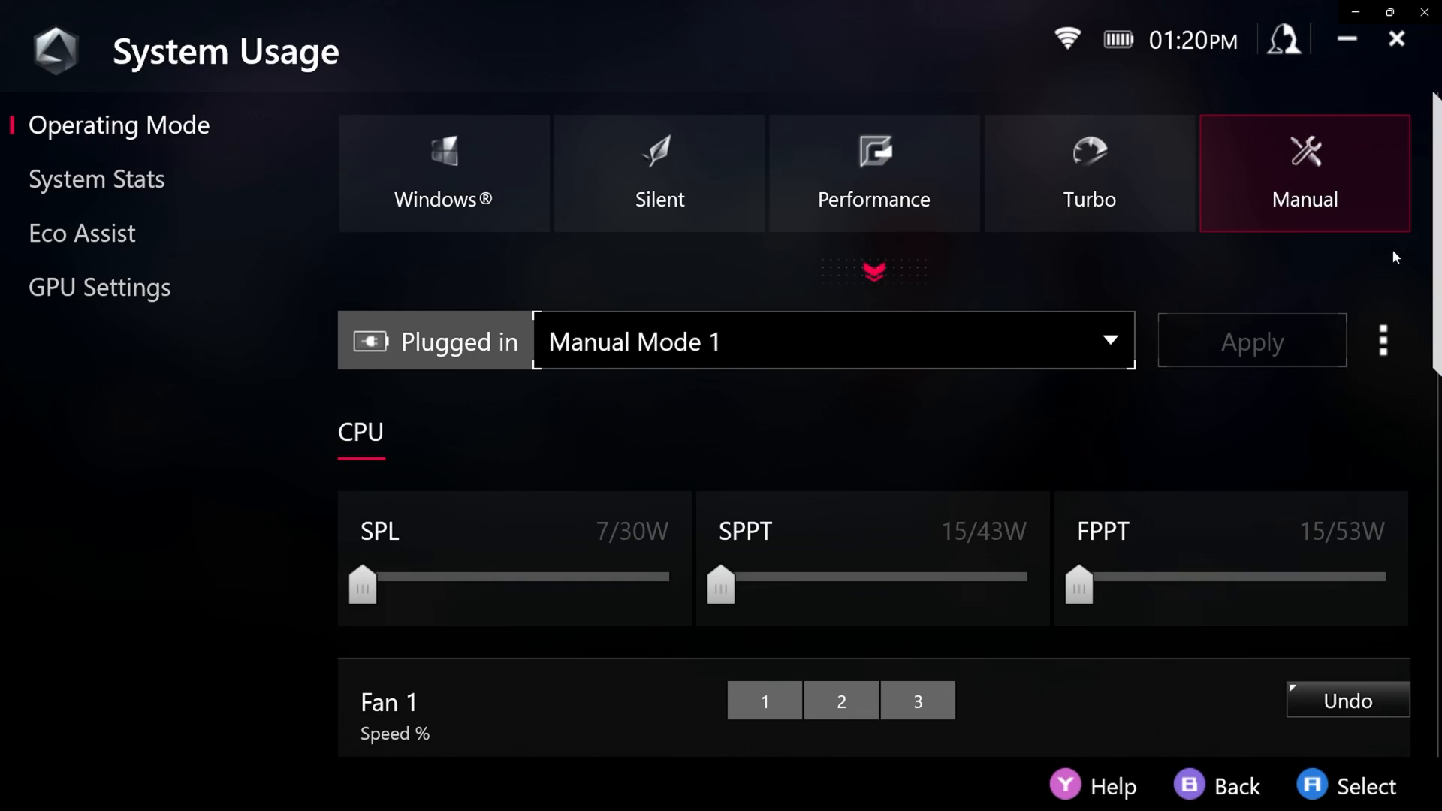
{"action": "scroll", "coordinate": [901, 450], "scroll_direction": "down", "scroll_amount": 2}
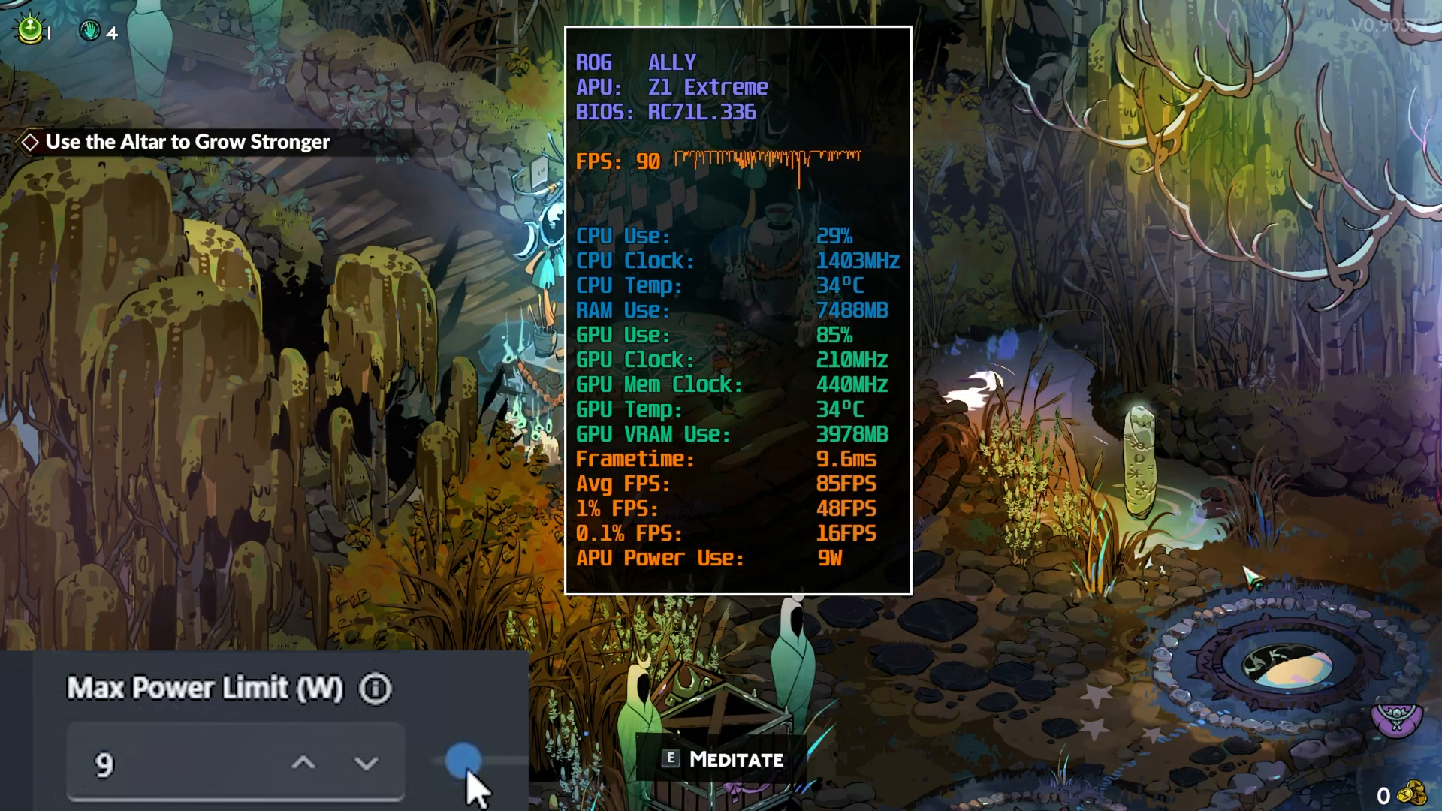
- Raise Hades II's Max Power Limit slider from 9 W to 10 W APU power
{"action": "left_click_drag", "start_coordinate": [465, 761], "coordinate": [477, 763]}
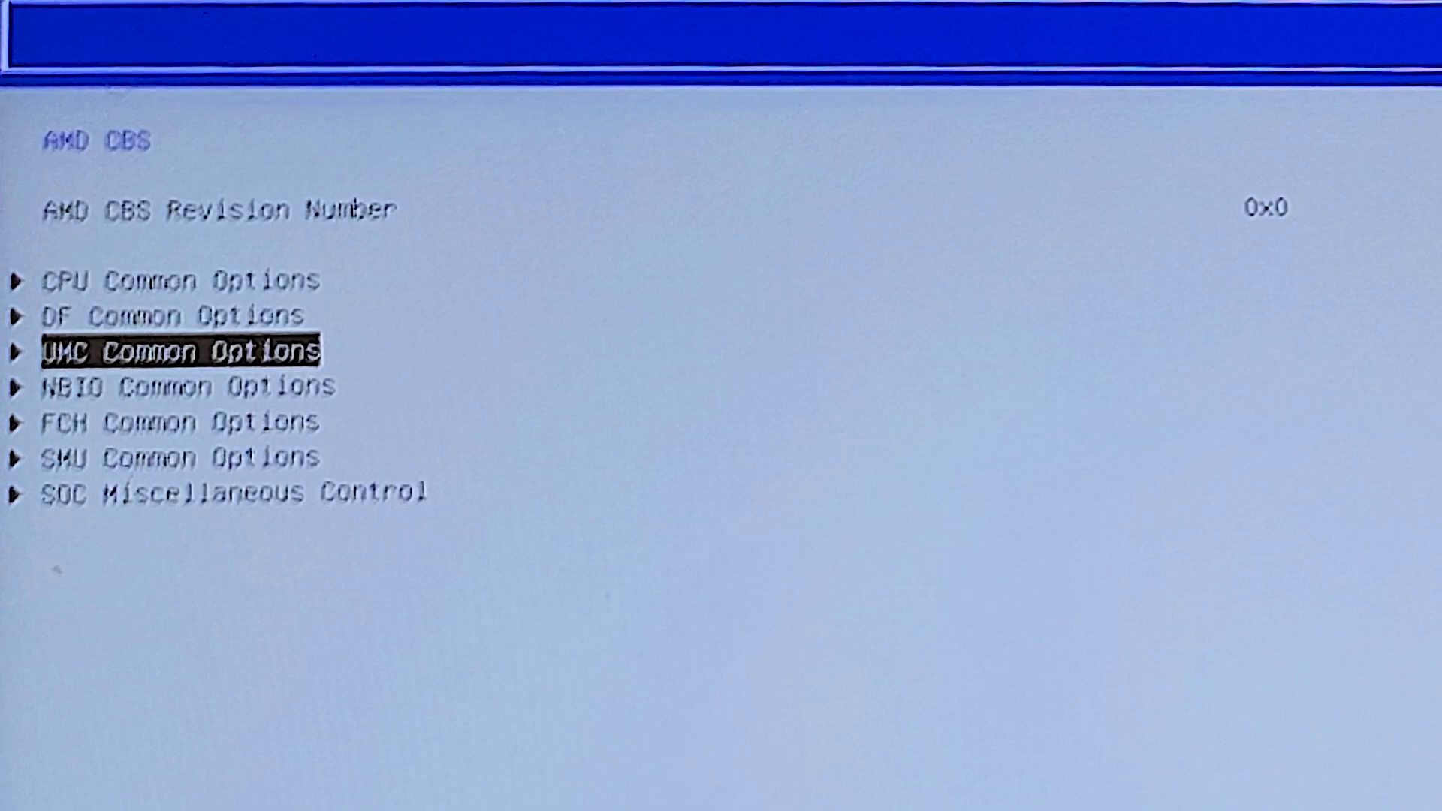
- Reach LPDDR Options under UMC Common Options and review the SPD timing settings (Tcl F, Tcwl 9, Trcdrd C)
{"action": "key", "text": "Return"}
{"action": "key", "text": "Down"}
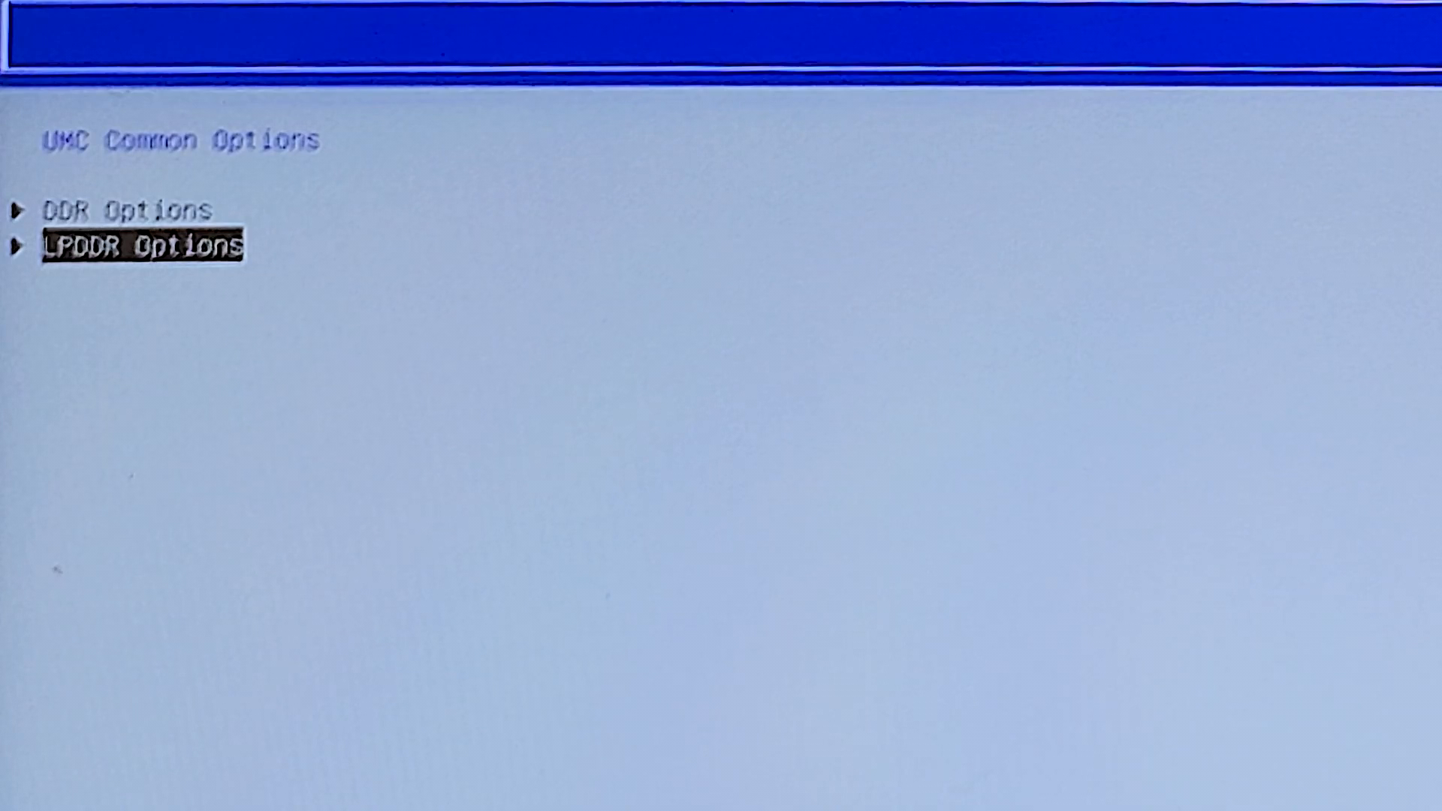
{"action": "key", "text": "Return"}
{"action": "key", "text": "Return"}
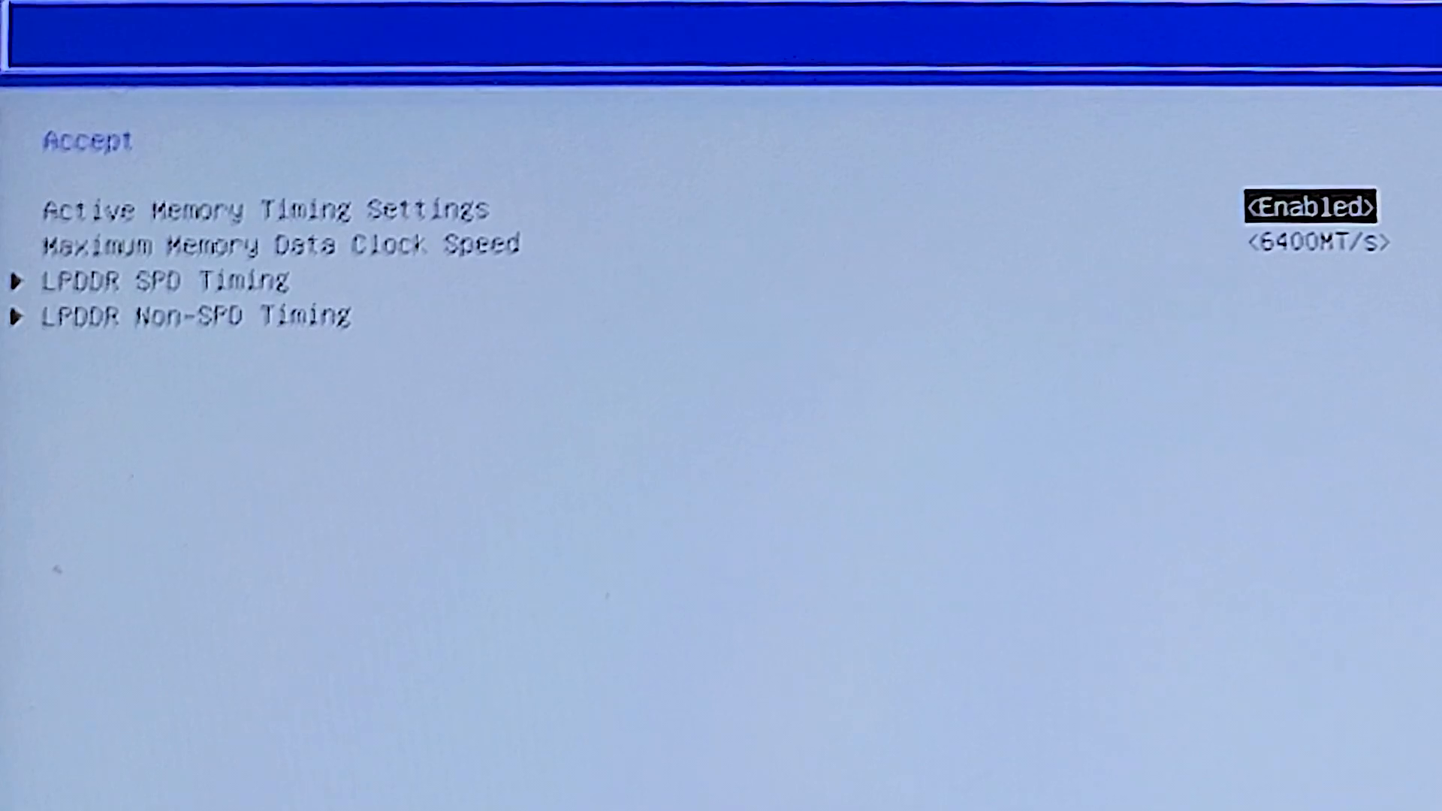
{"action": "key", "text": "Down"}
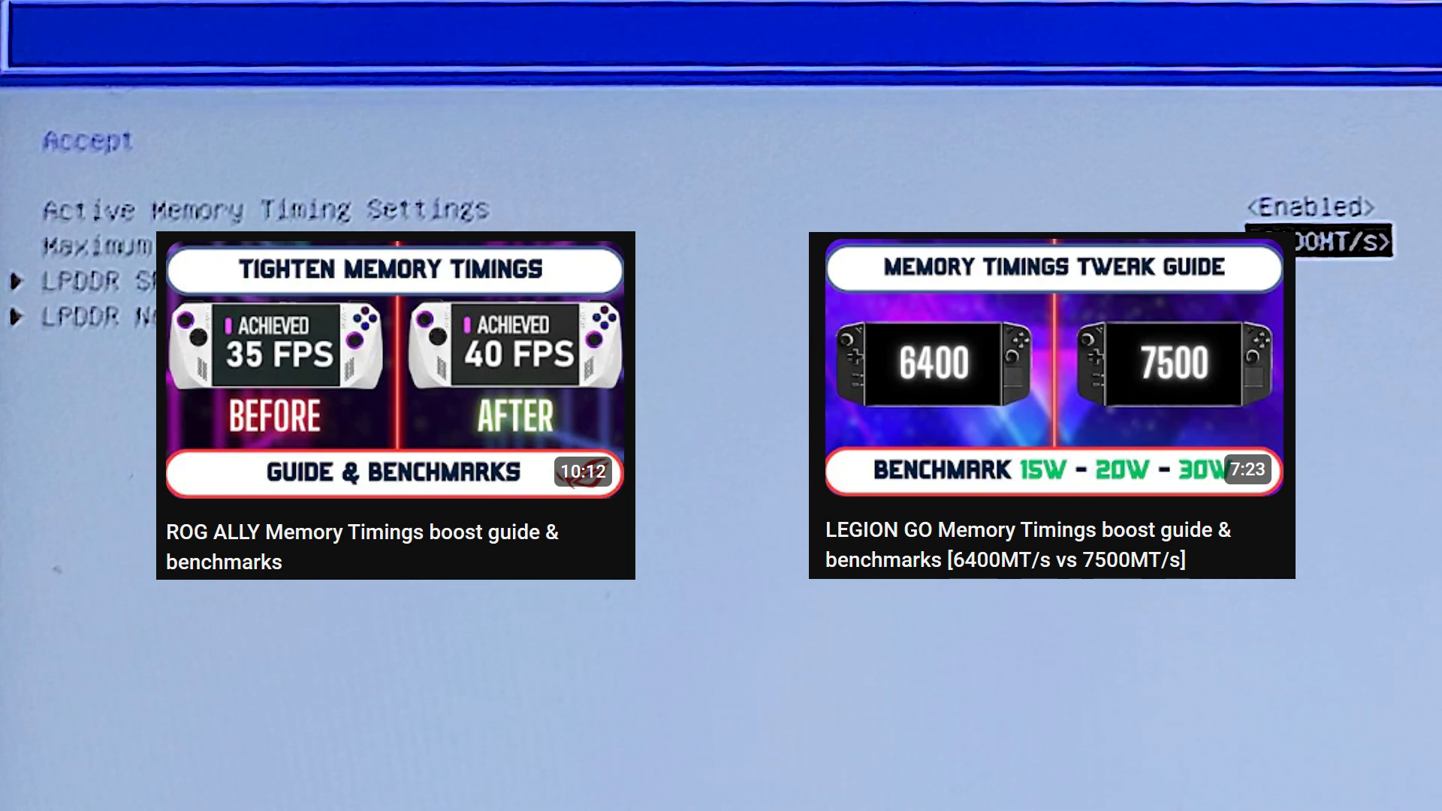
{"action": "key", "text": "Down"}
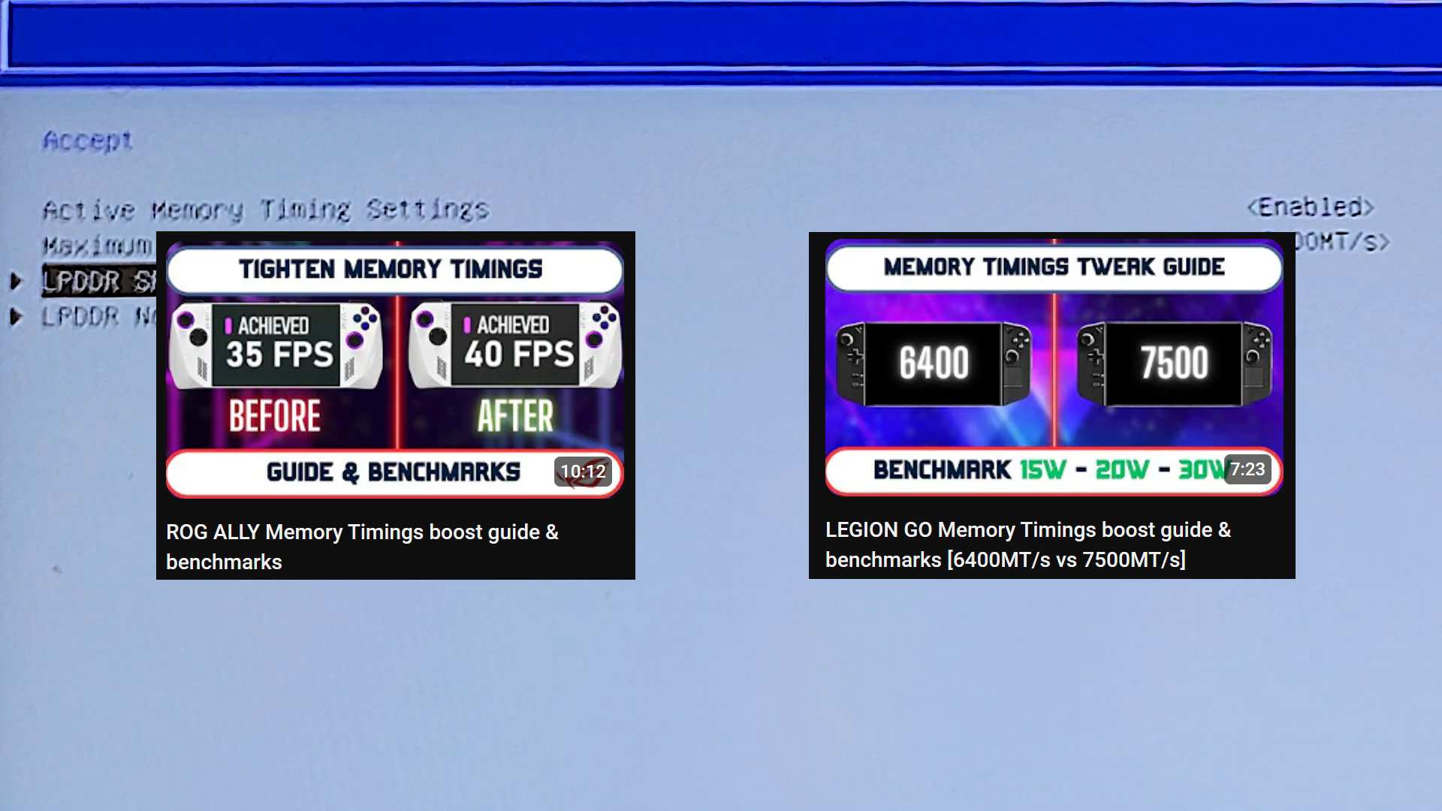
{"action": "key", "text": "Return"}
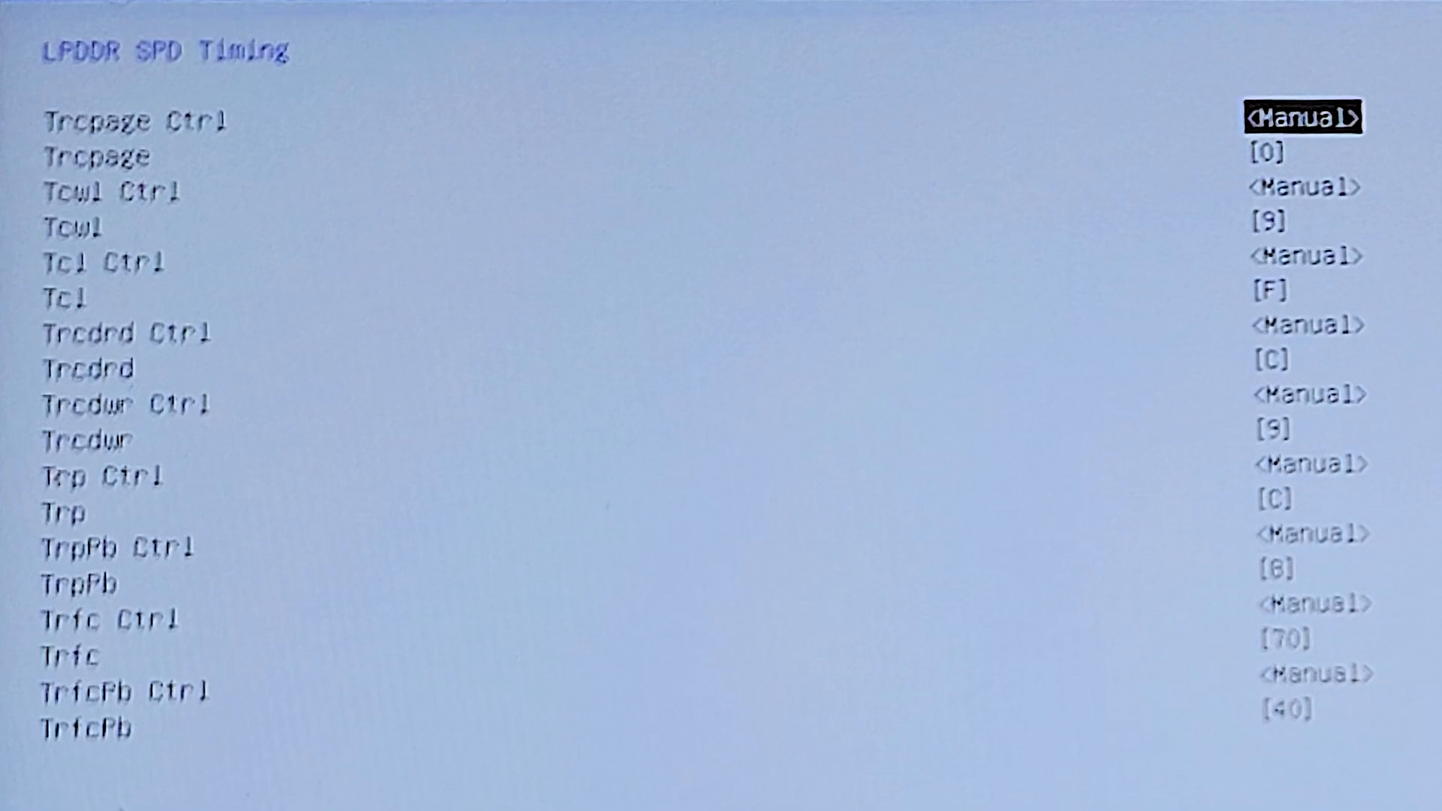
- Leave SPD timings and enter the LPDDR non-SPD timing settings page
{"action": "key", "text": "Escape"}
{"action": "key", "text": "Down"}
{"action": "key", "text": "Return"}
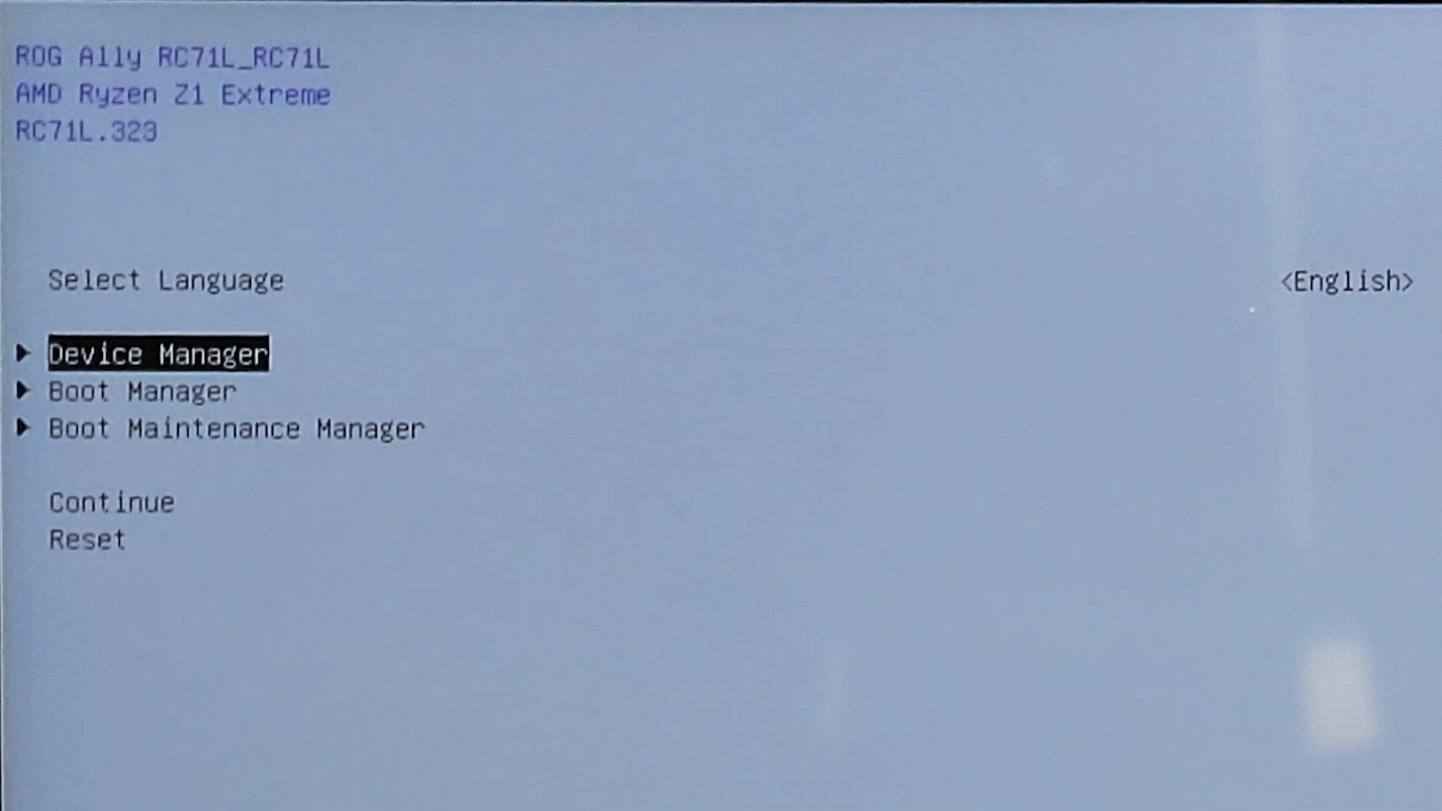
- Enter AMD CBS from the Device Manager settings list
{"action": "key", "text": "Return"}
{"action": "key", "text": "Down"}
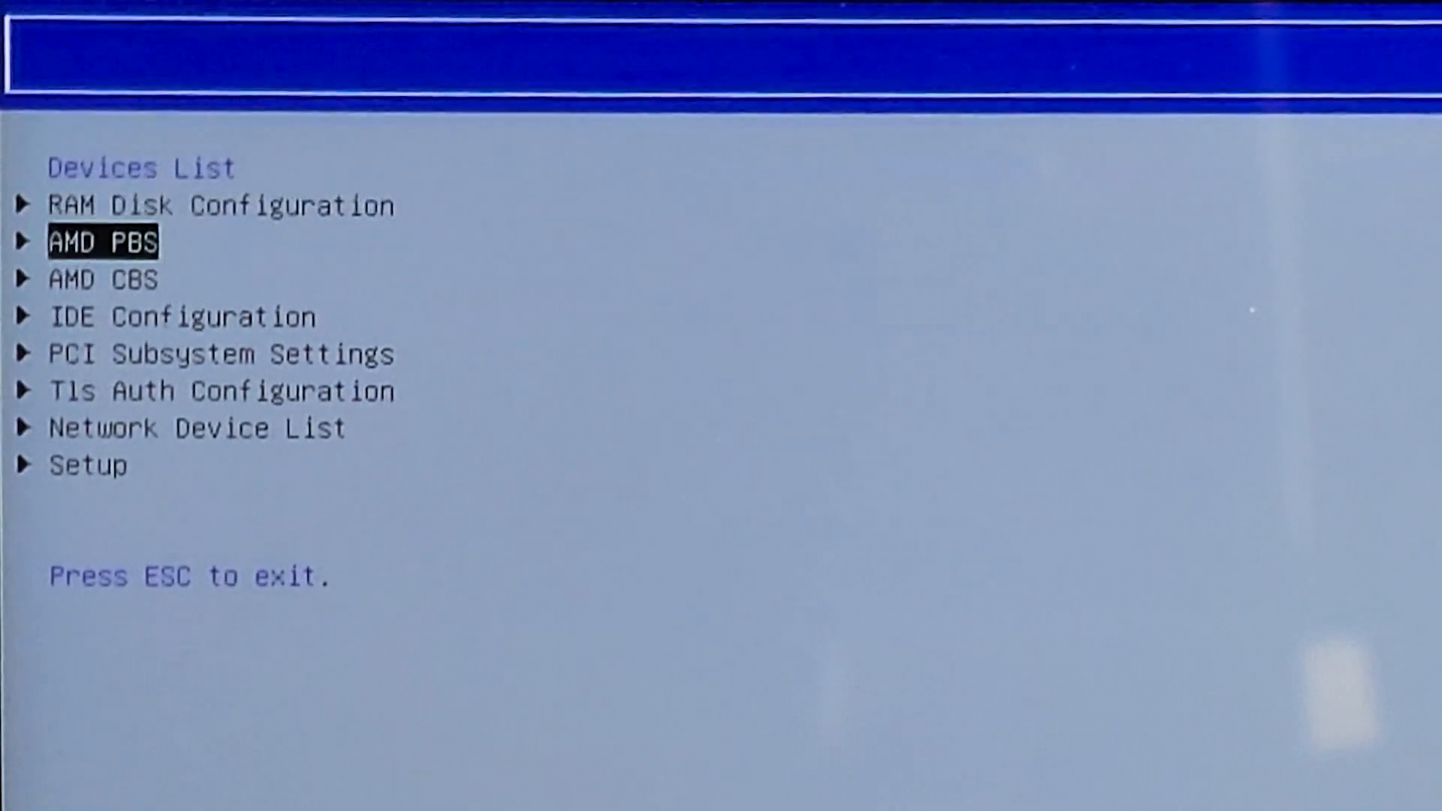
{"action": "key", "text": "Down"}
{"action": "key", "text": "Return"}
- Set Global C-state Control under CPU Common Options to Disabled
{"action": "key", "text": "Down"}
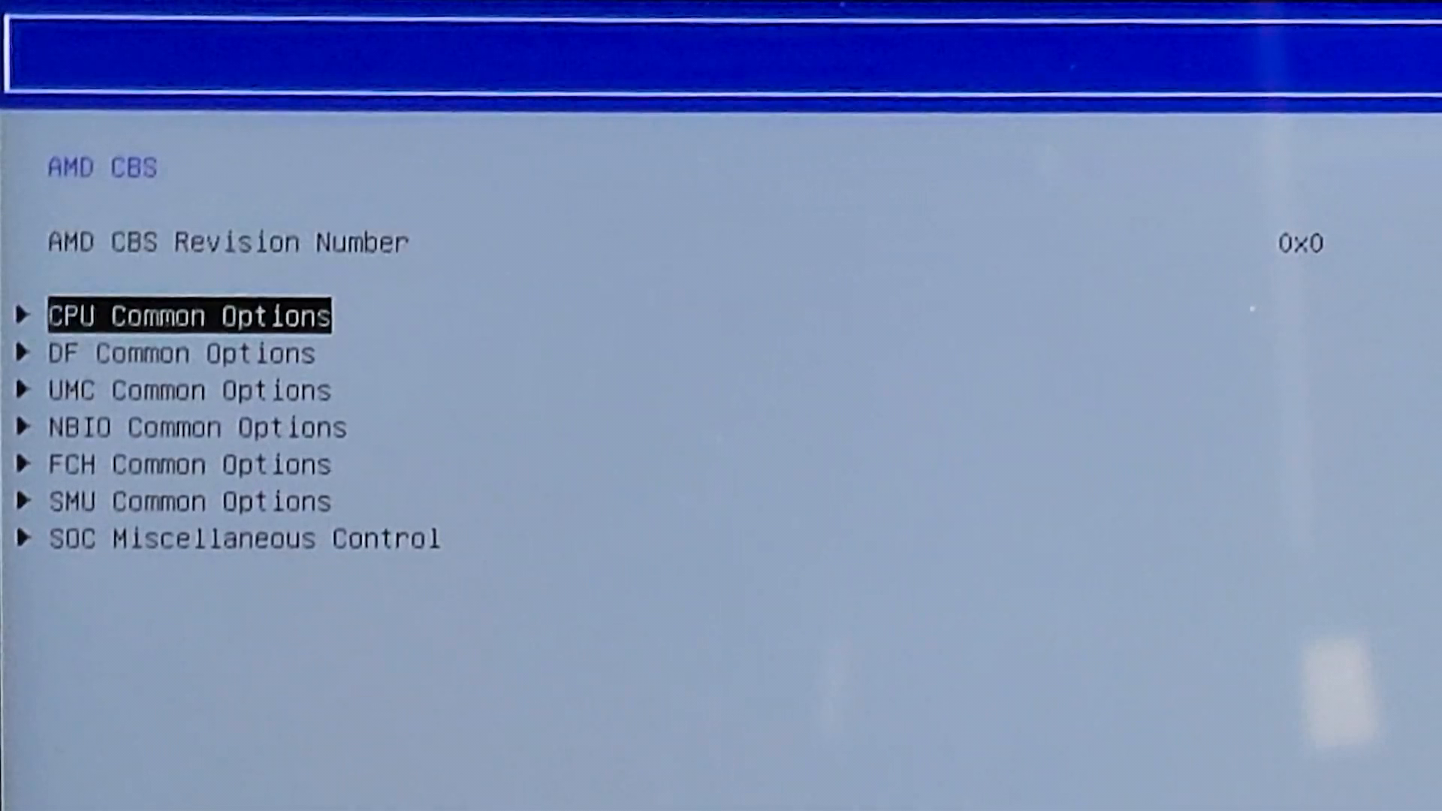
{"action": "key", "text": "Return"}
{"action": "key", "text": "Down"}
{"action": "key", "text": "Down"}
{"action": "key", "text": "Down"}
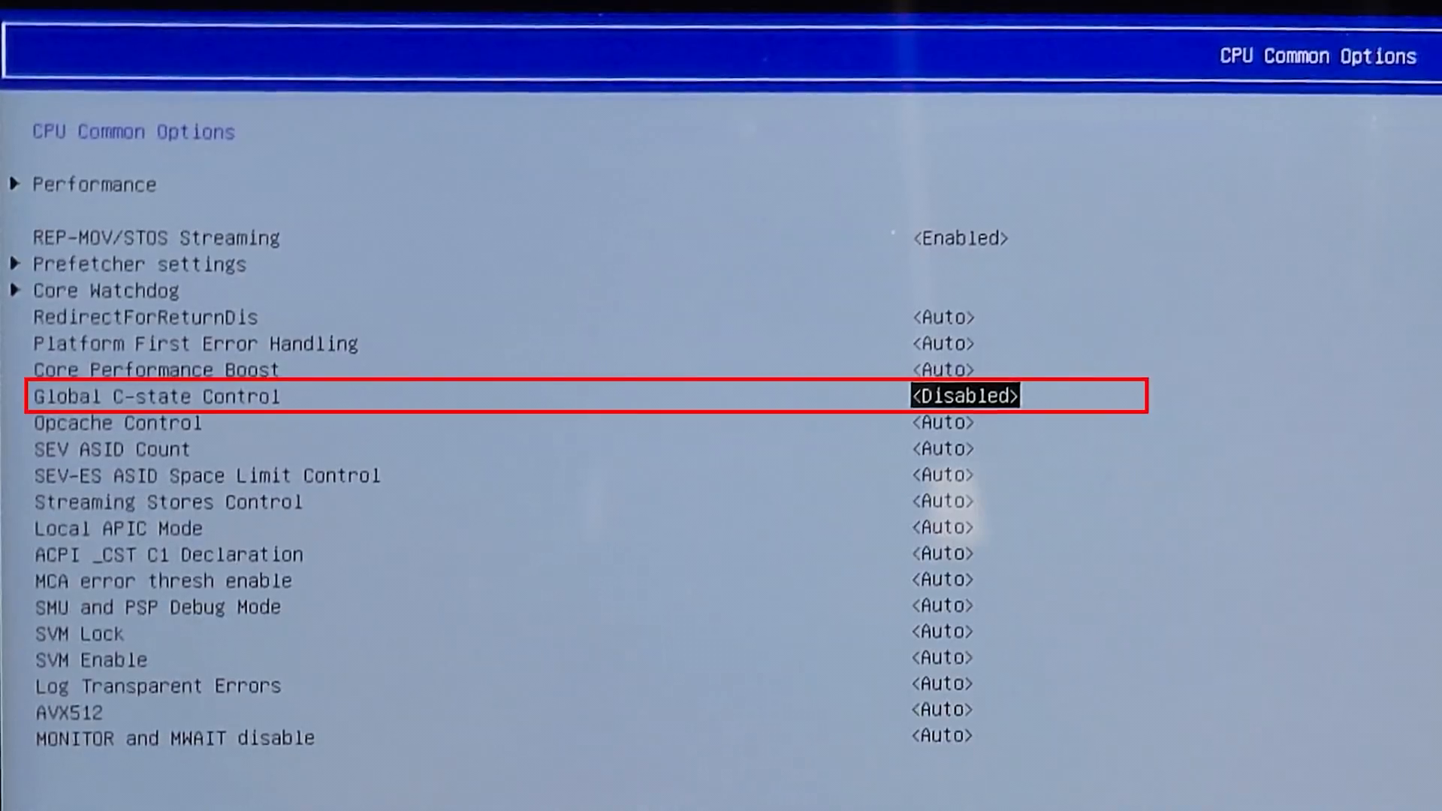